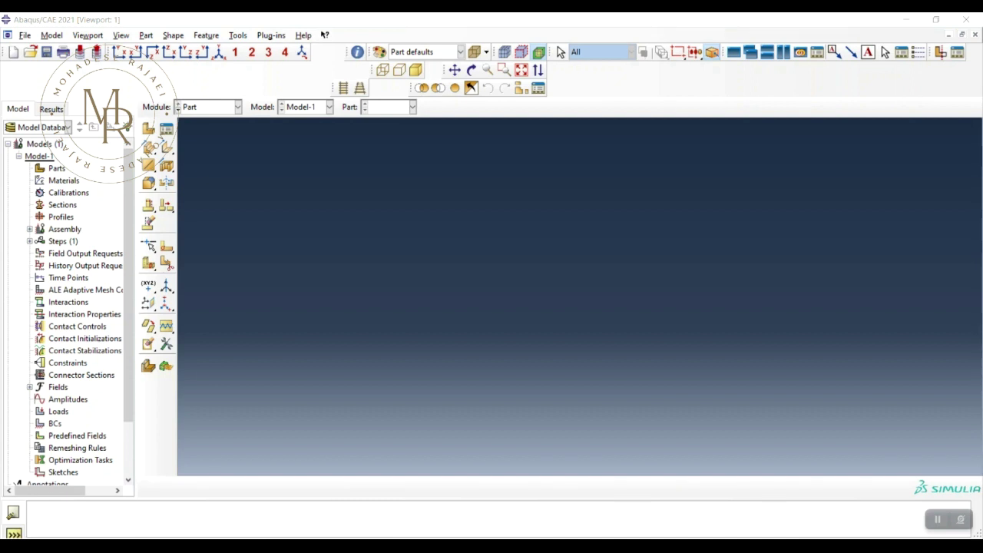
Import the Abaqus input file Mesh-archive.inp from the Desktop as a new model
{"action": "left_click", "coordinate": [27, 36]}
{"action": "mouse_move", "coordinate": [108, 194]}
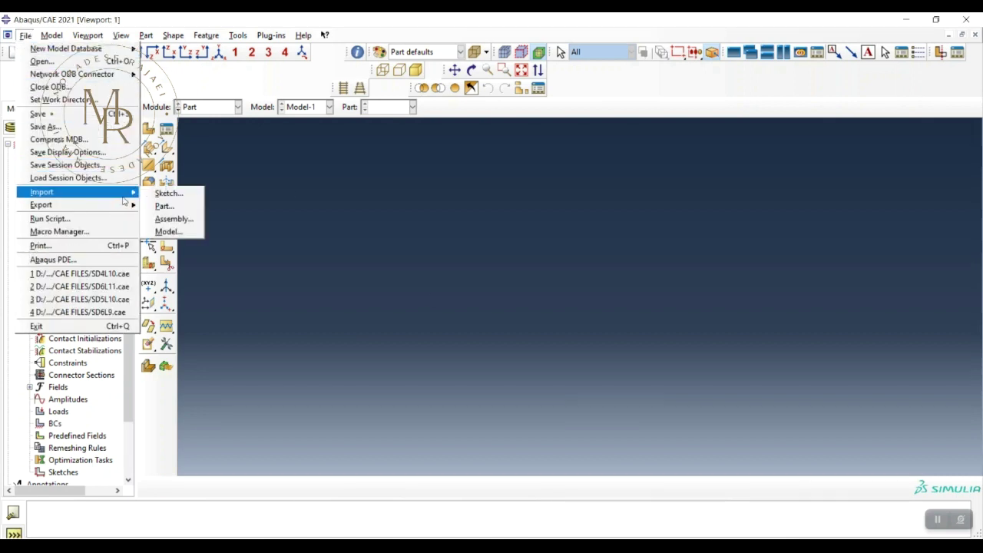
{"action": "left_click", "coordinate": [169, 233]}
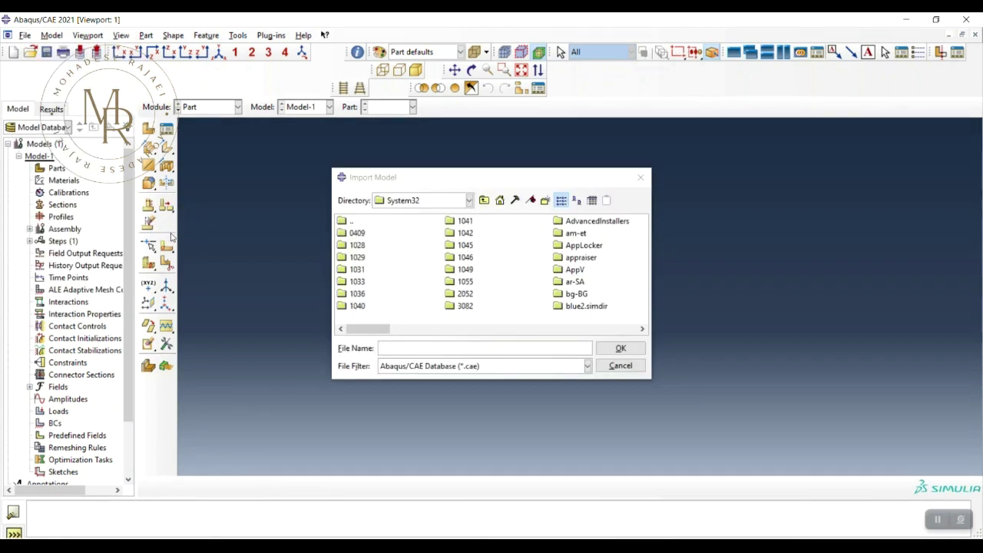
{"action": "left_click", "coordinate": [588, 367]}
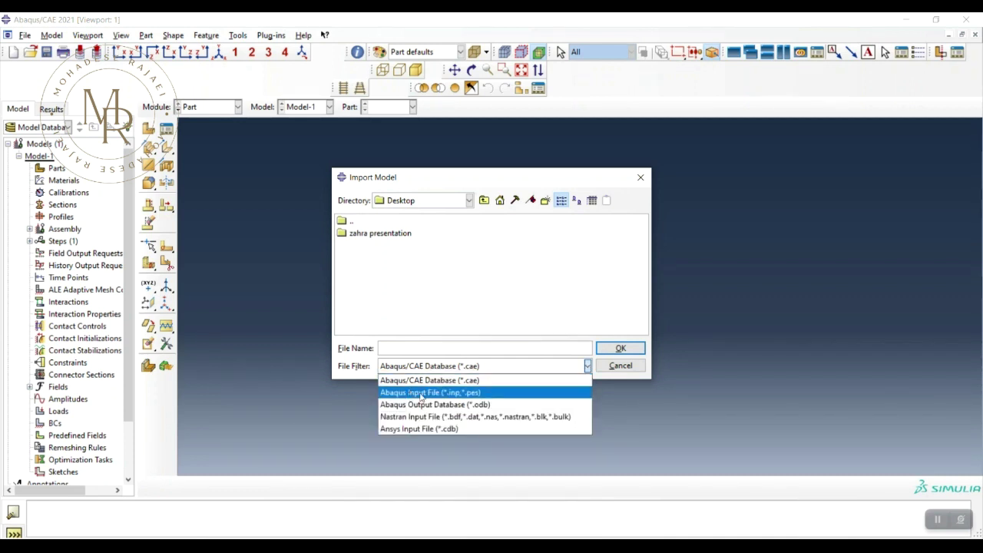
{"action": "left_click", "coordinate": [462, 393]}
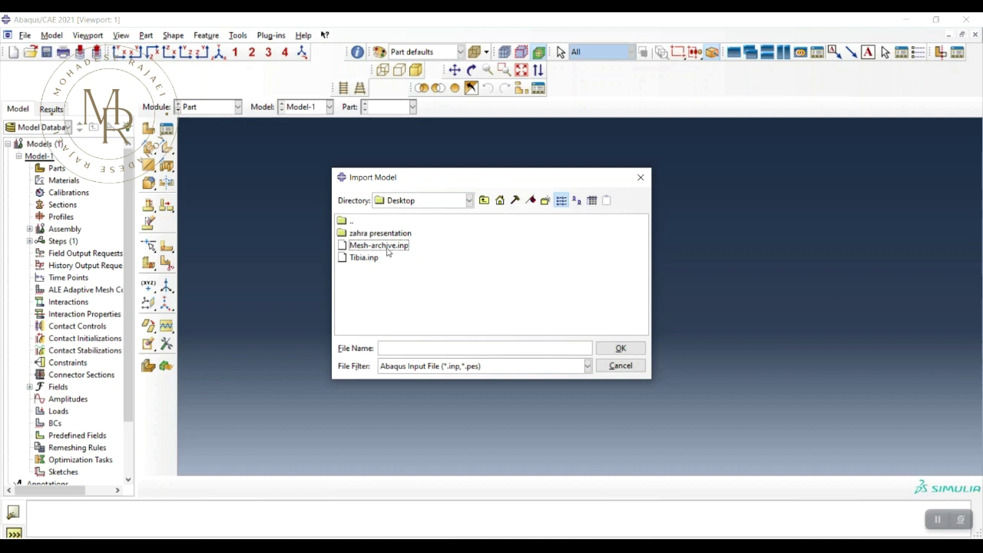
{"action": "left_click", "coordinate": [386, 248]}
{"action": "left_click", "coordinate": [614, 349]}
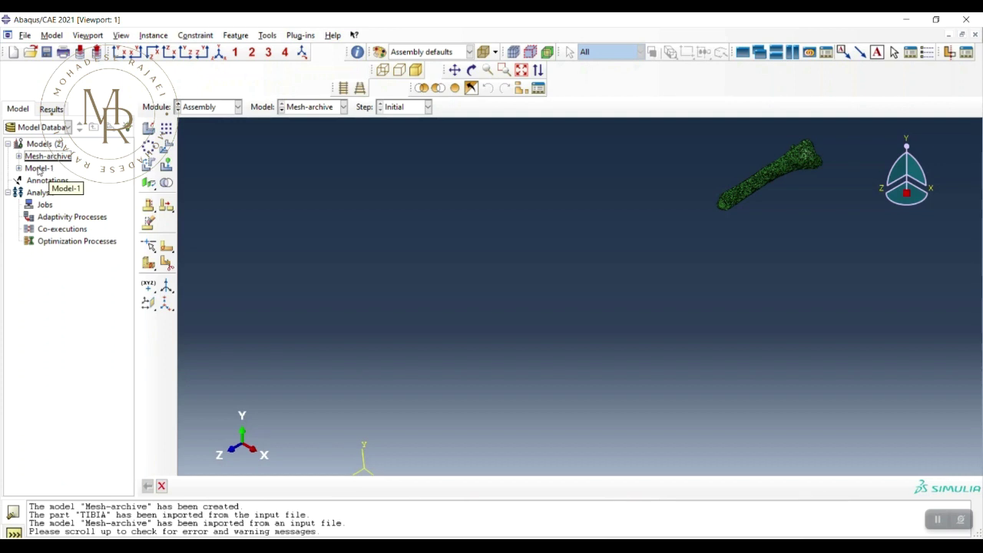
Delete Model-1 and expand the parts and assembly of the Mesh-archive model in the model tree
{"action": "right_click", "coordinate": [39, 170]}
{"action": "left_click", "coordinate": [54, 244]}
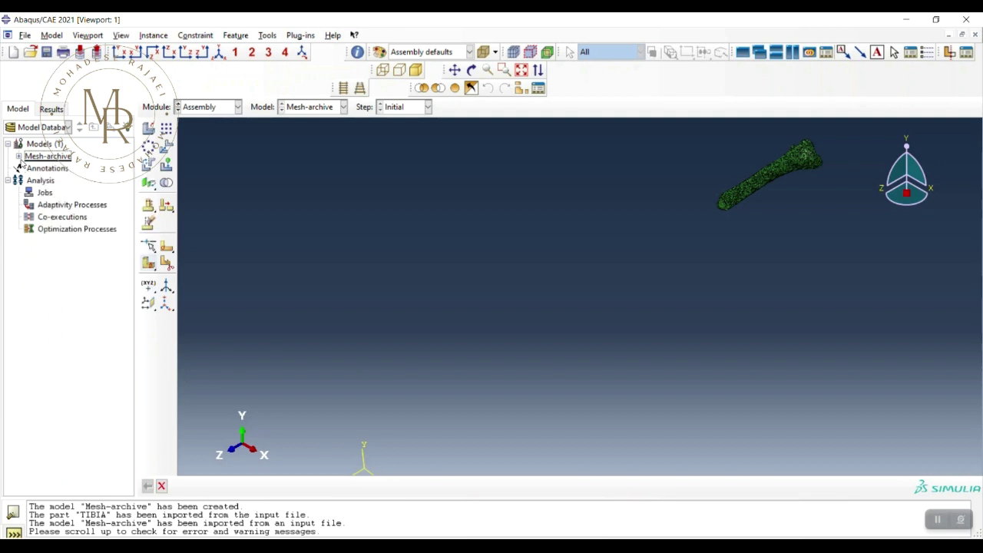
{"action": "left_click", "coordinate": [19, 157]}
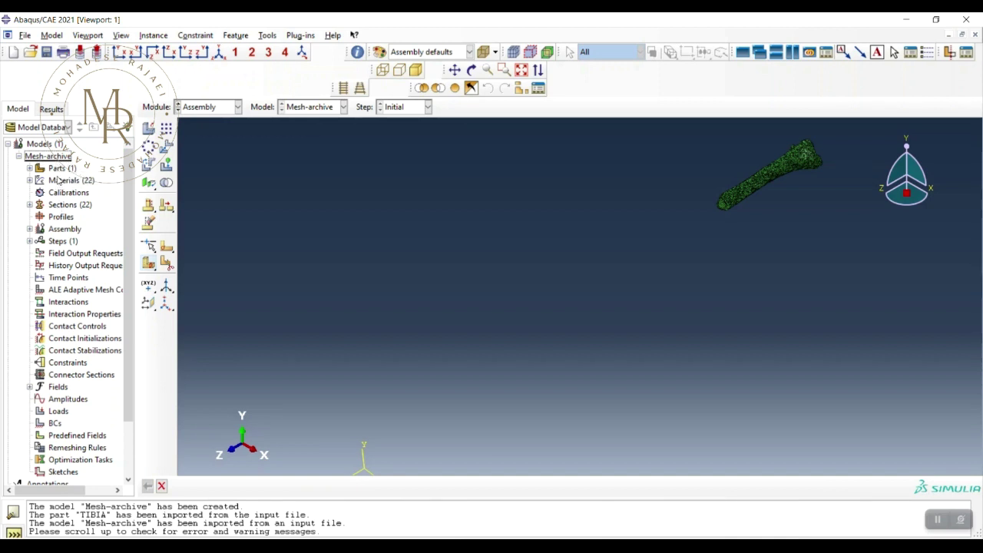
{"action": "left_click", "coordinate": [30, 168]}
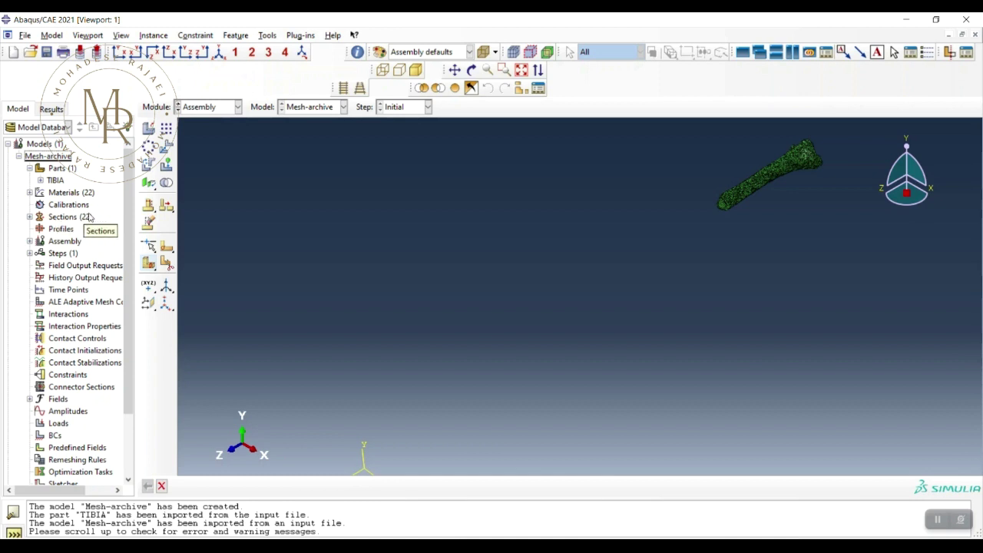
{"action": "left_click", "coordinate": [30, 241]}
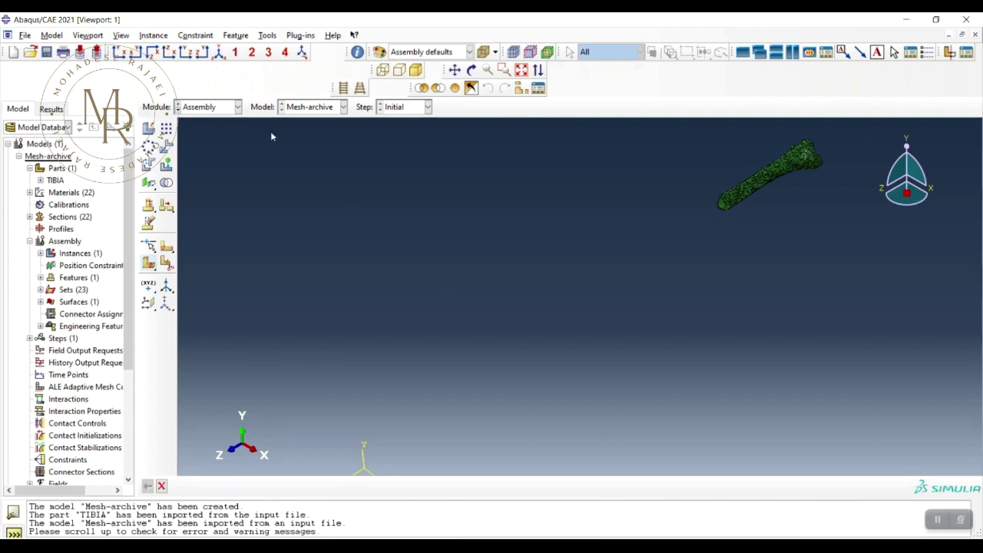
Switch to the Property module and inspect the region and section of the Section-1-ES_ES_VOLUME_0_MAT0 assignment on the TIBIA part
{"action": "left_click", "coordinate": [238, 107]}
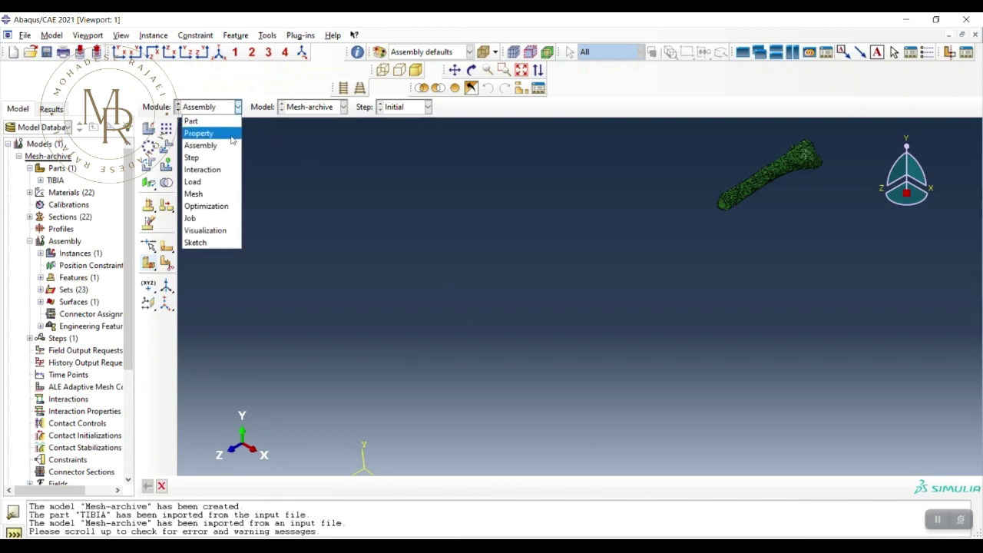
{"action": "left_click", "coordinate": [231, 135]}
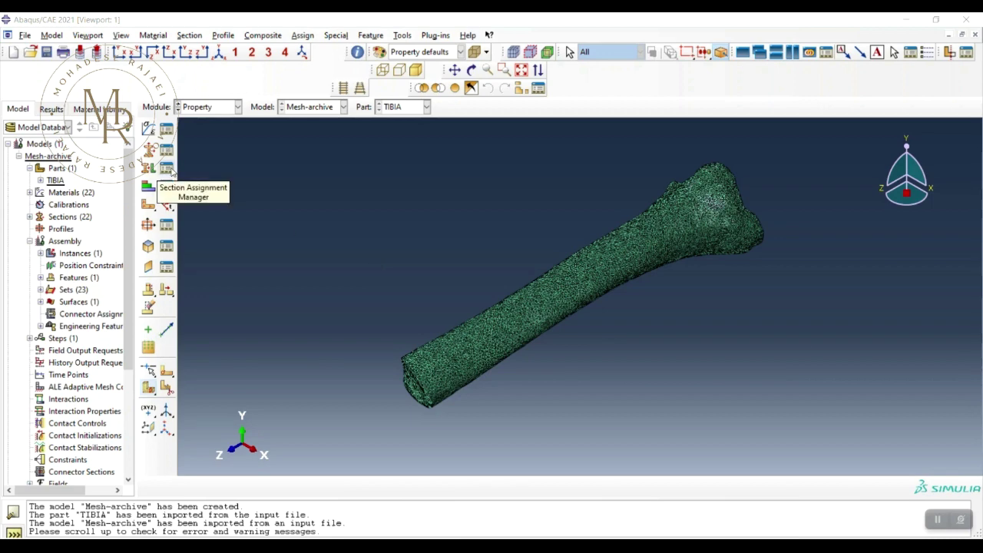
{"action": "left_click", "coordinate": [170, 168]}
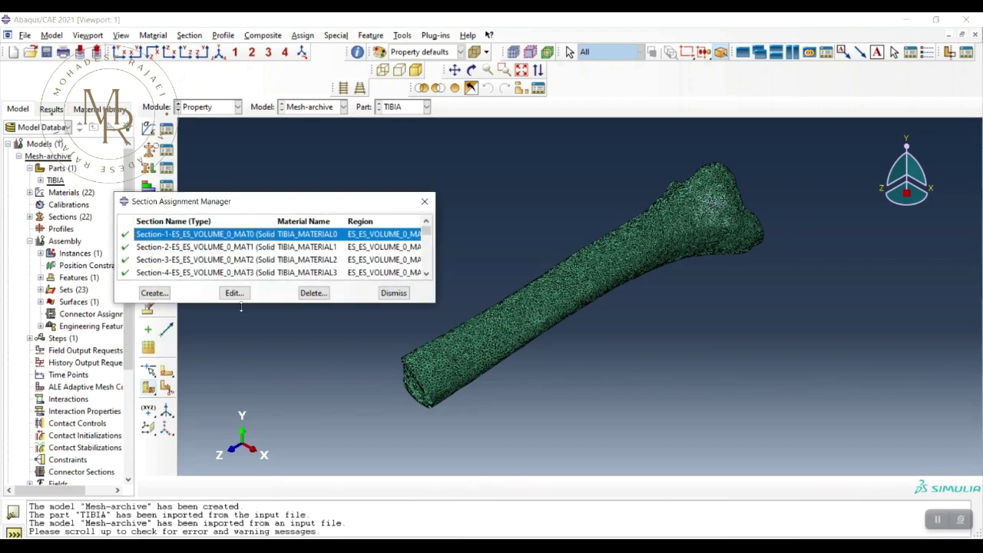
{"action": "left_click", "coordinate": [234, 292]}
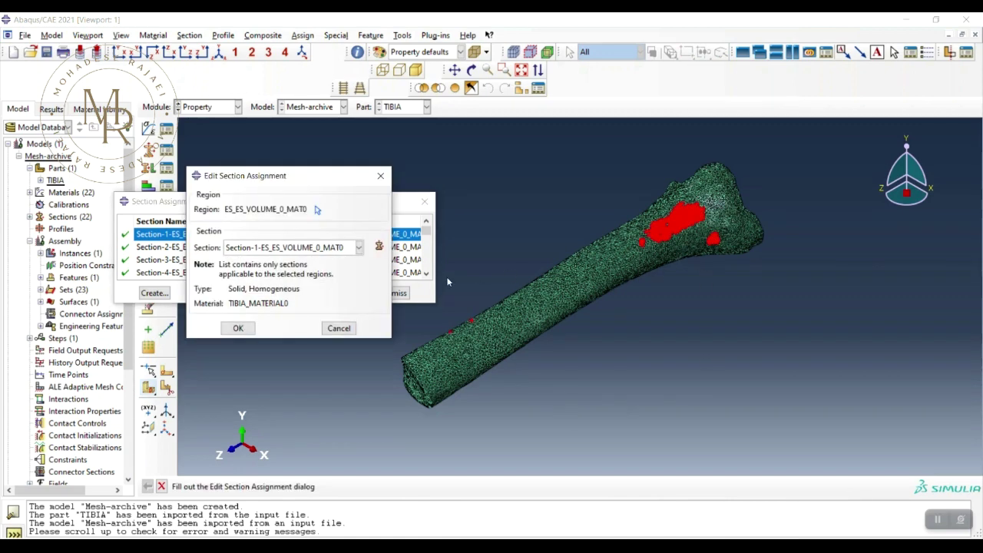
{"action": "left_click", "coordinate": [358, 247]}
{"action": "left_click", "coordinate": [238, 328]}
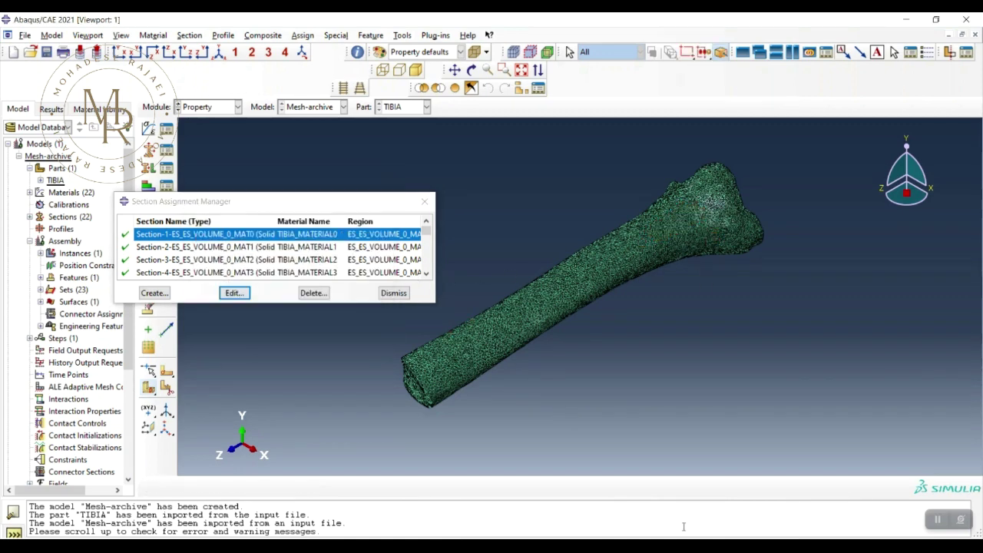
{"action": "left_click", "coordinate": [240, 295]}
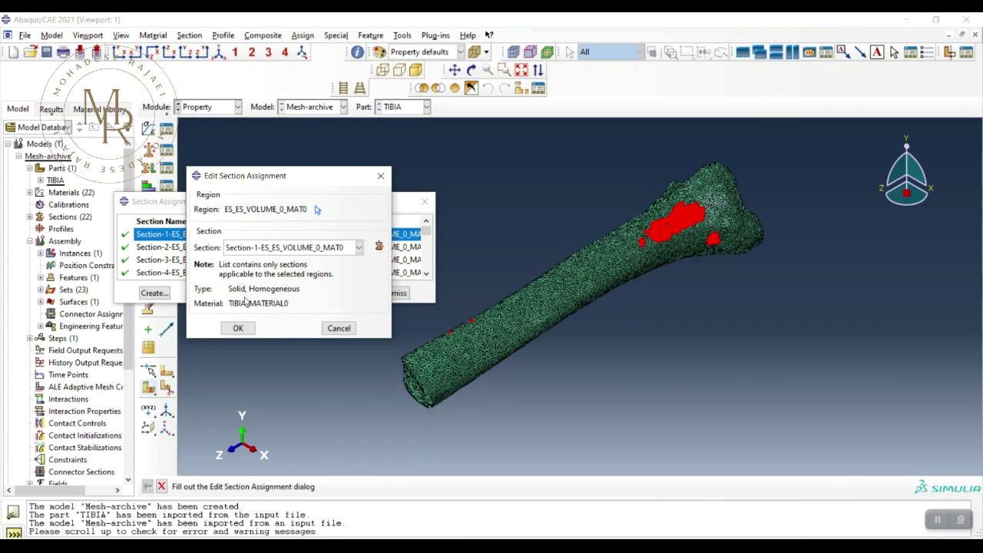
{"action": "left_click", "coordinate": [338, 328]}
Inspect the highlighted regions and materials of the section assignments for Section-2, Section-3 and Section-4 without changing them
{"action": "left_click", "coordinate": [290, 250]}
{"action": "left_click", "coordinate": [234, 293]}
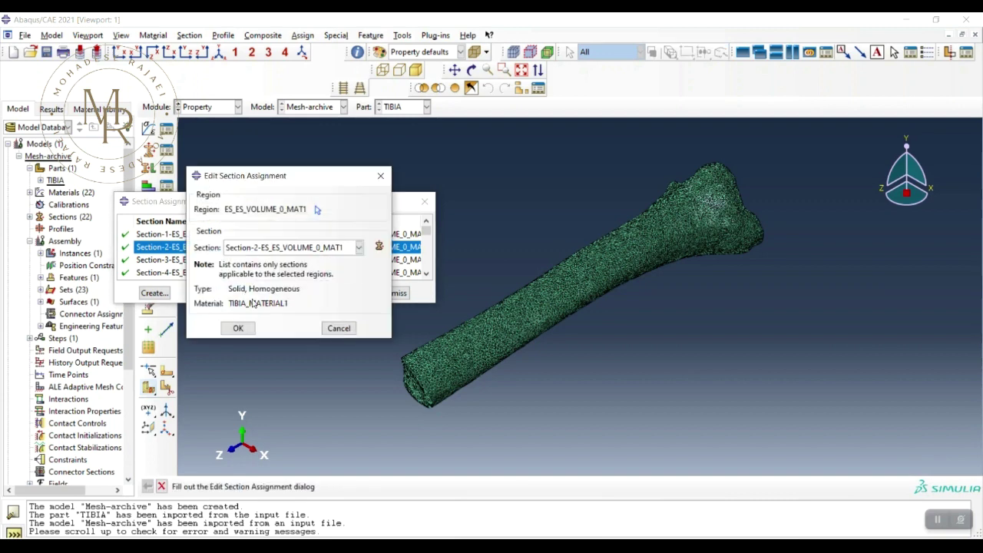
{"action": "left_click", "coordinate": [339, 328]}
{"action": "left_click", "coordinate": [230, 260]}
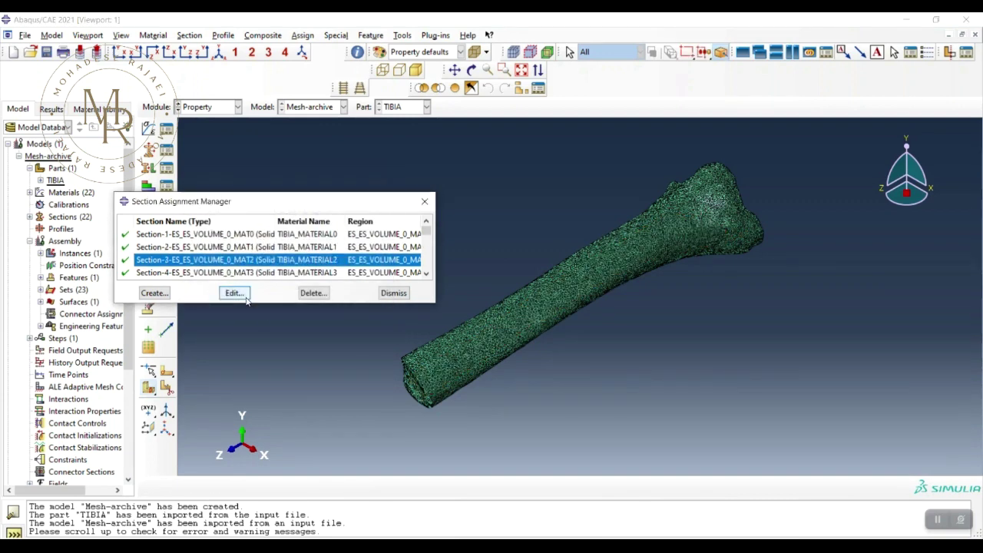
{"action": "left_click", "coordinate": [234, 293]}
{"action": "left_click", "coordinate": [339, 328]}
{"action": "left_click", "coordinate": [283, 274]}
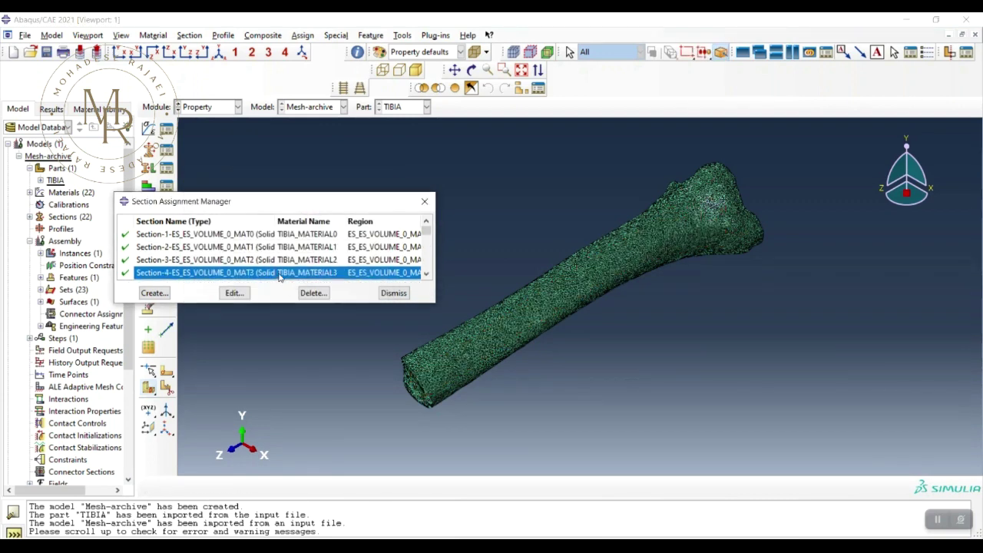
{"action": "left_click", "coordinate": [238, 294]}
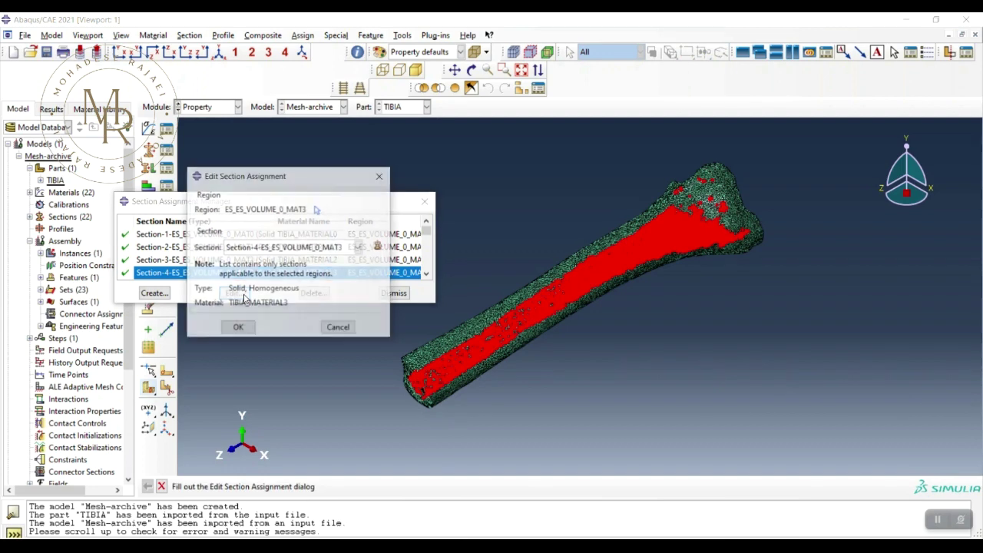
{"action": "left_click", "coordinate": [336, 329]}
Inspect the region of the last section assignment, Section-22-ES_ES_VOLUME_0_MAT21, and close the section assignment list
{"action": "left_click_drag", "start_coordinate": [426, 231], "coordinate": [427, 263]}
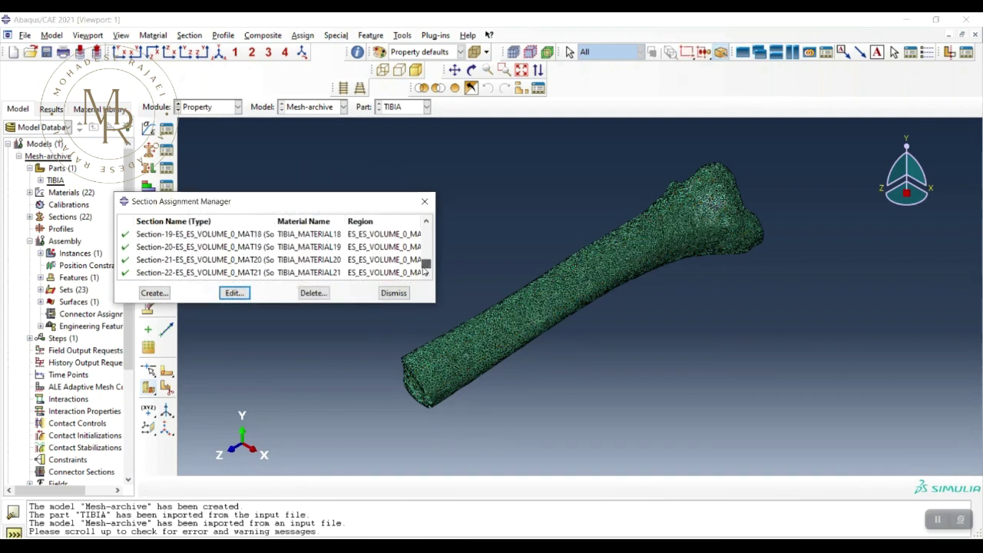
{"action": "left_click", "coordinate": [415, 272]}
{"action": "left_click", "coordinate": [234, 292]}
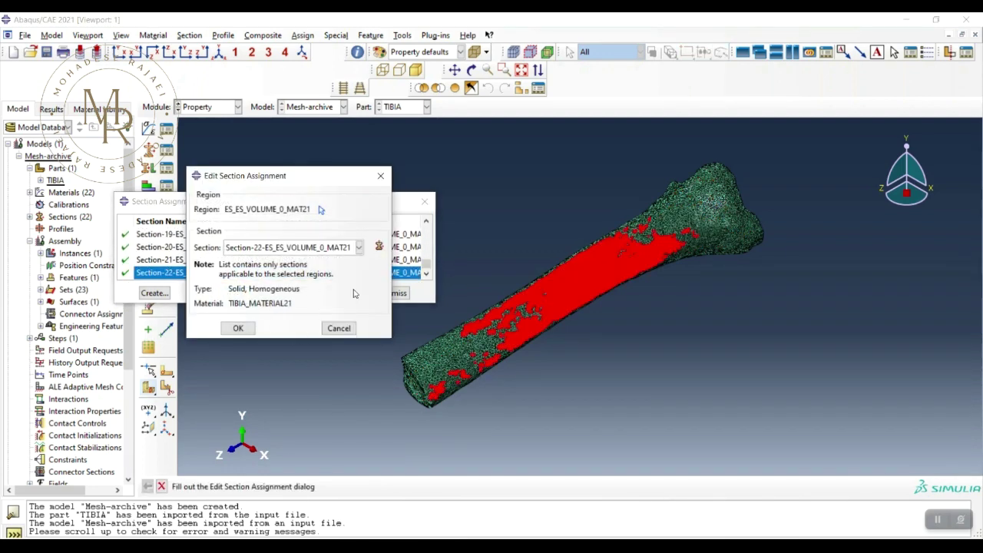
{"action": "left_click", "coordinate": [338, 329]}
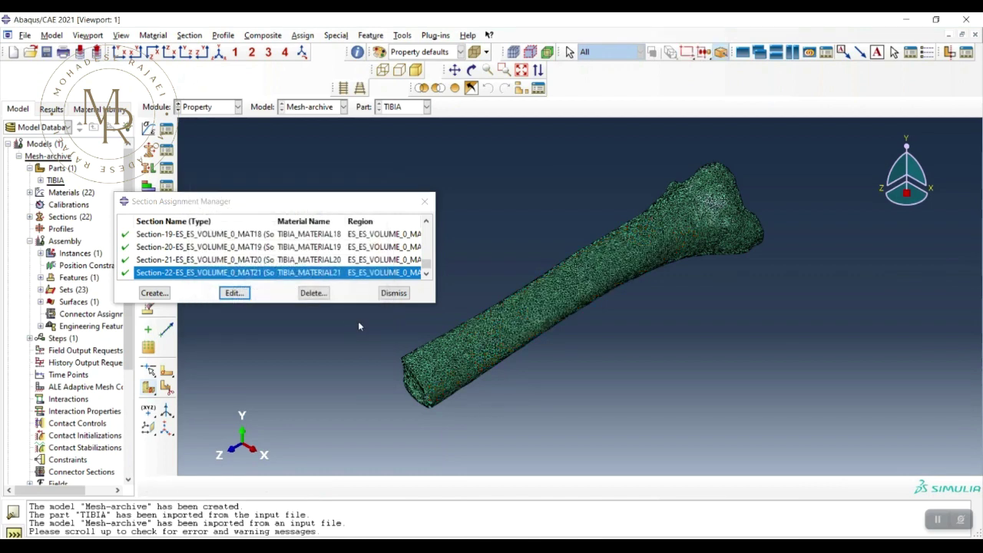
{"action": "left_click", "coordinate": [425, 202]}
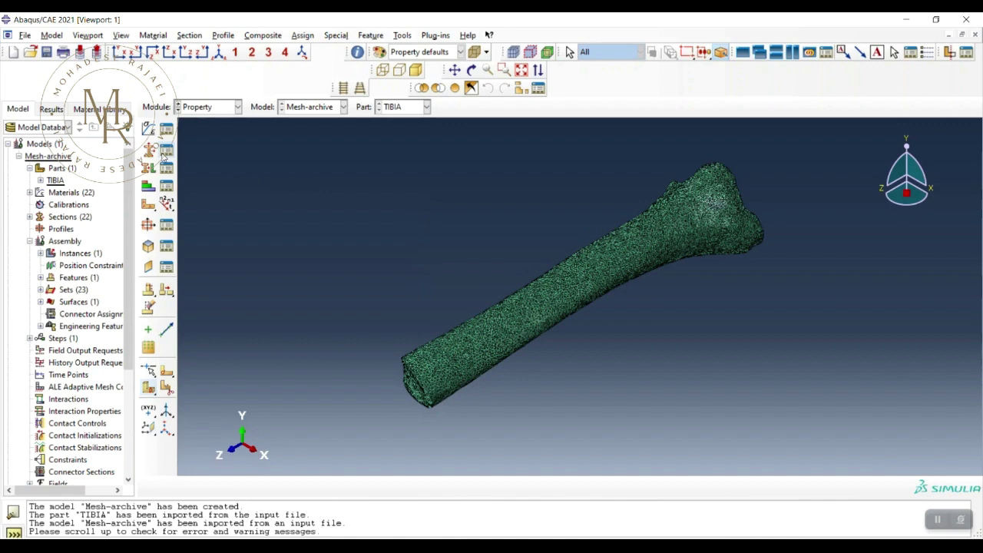
Review the definition of Section-1-ES_ES_VOLUME_0_MAT0 and its available materials without changing it
{"action": "left_click", "coordinate": [166, 151]}
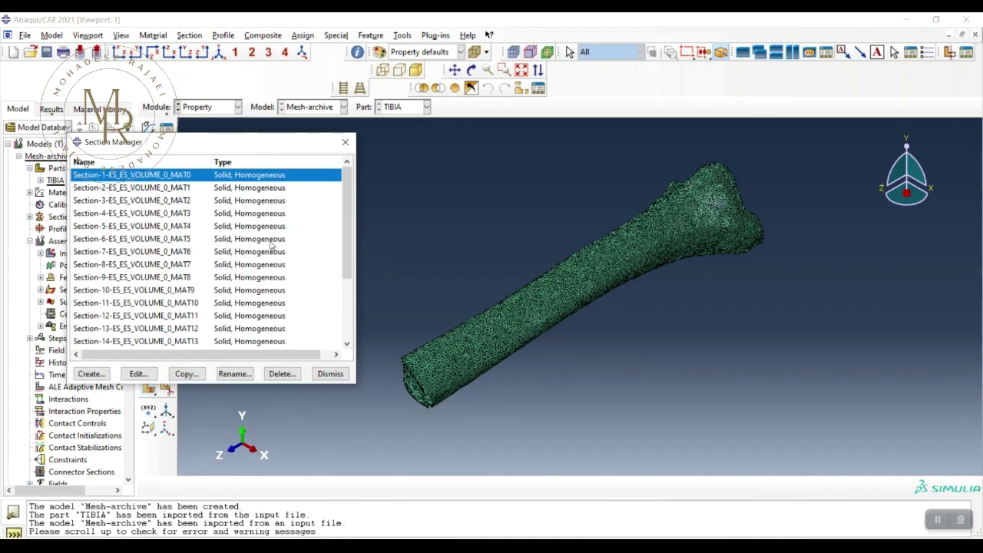
{"action": "left_click", "coordinate": [153, 376]}
{"action": "left_click", "coordinate": [331, 217]}
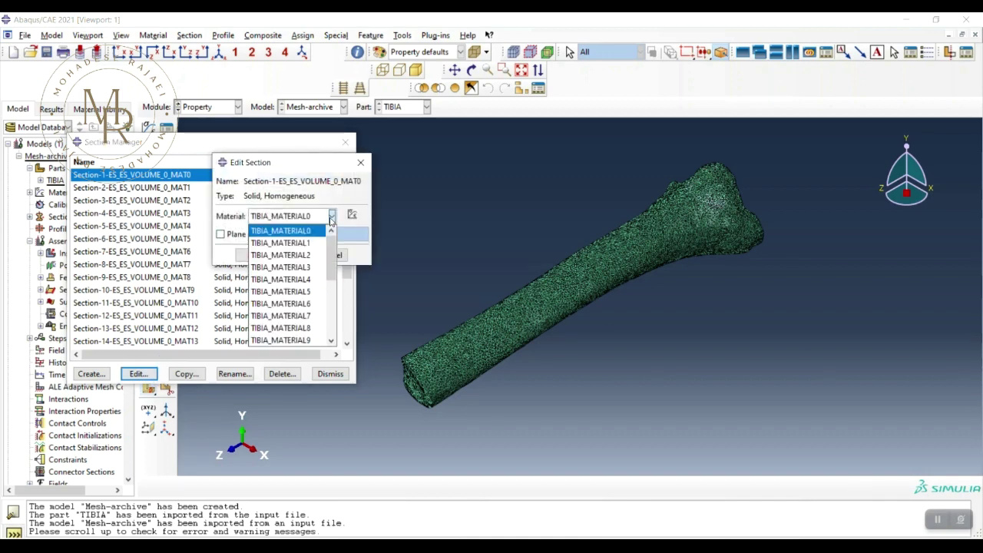
{"action": "left_click", "coordinate": [332, 217]}
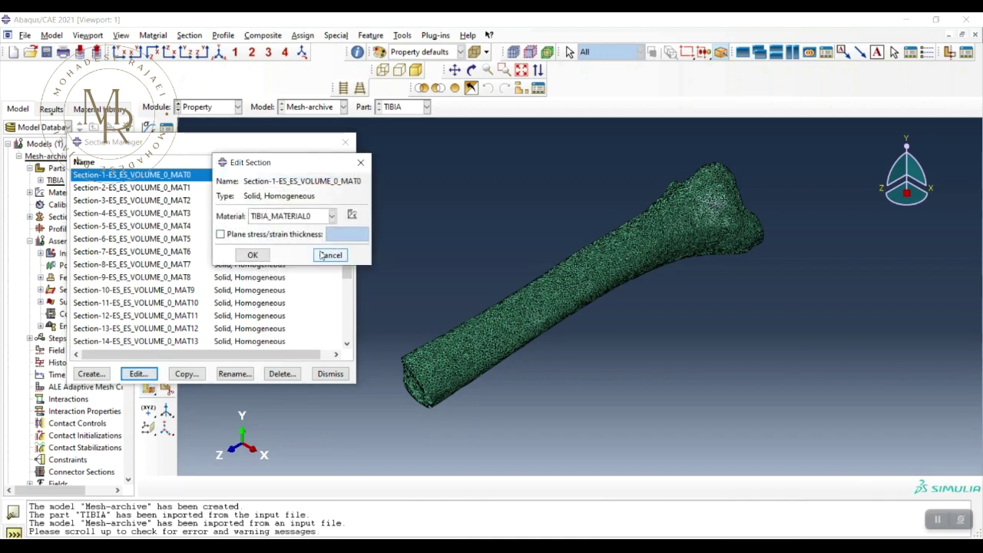
{"action": "left_click", "coordinate": [322, 255]}
Check the materials used by Section-10-ES_ES_VOLUME_0_MAT9 and Section-19-ES_ES_VOLUME_0_MAT18, and close the section list
{"action": "left_click", "coordinate": [163, 290]}
{"action": "left_click", "coordinate": [138, 374]}
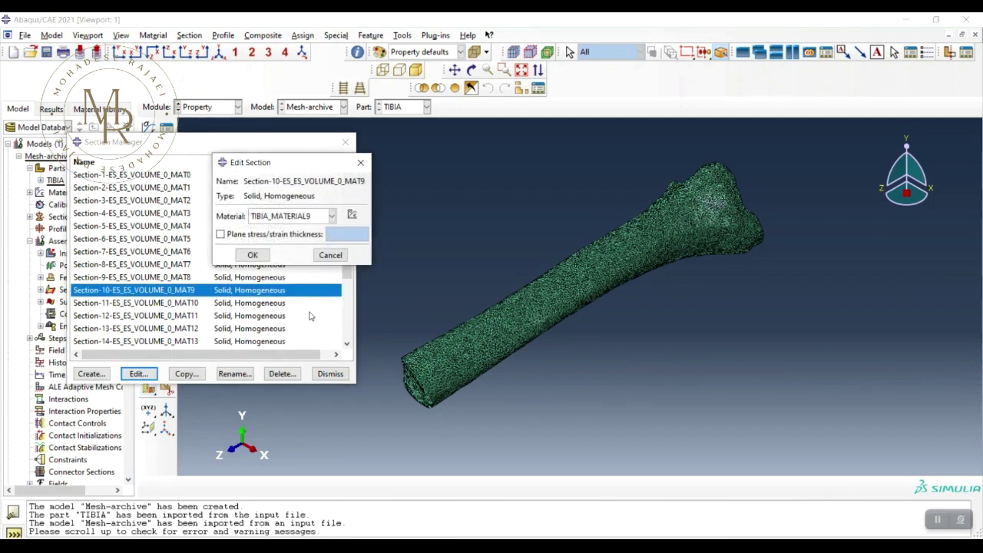
{"action": "left_click", "coordinate": [328, 254]}
{"action": "left_click_drag", "start_coordinate": [342, 256], "coordinate": [343, 314]}
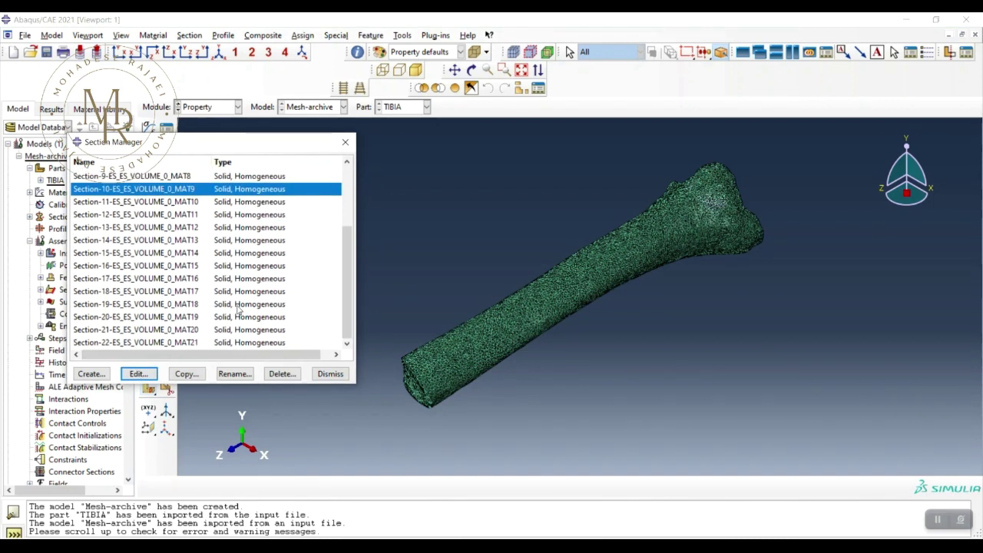
{"action": "left_click", "coordinate": [241, 305]}
{"action": "left_click", "coordinate": [152, 373]}
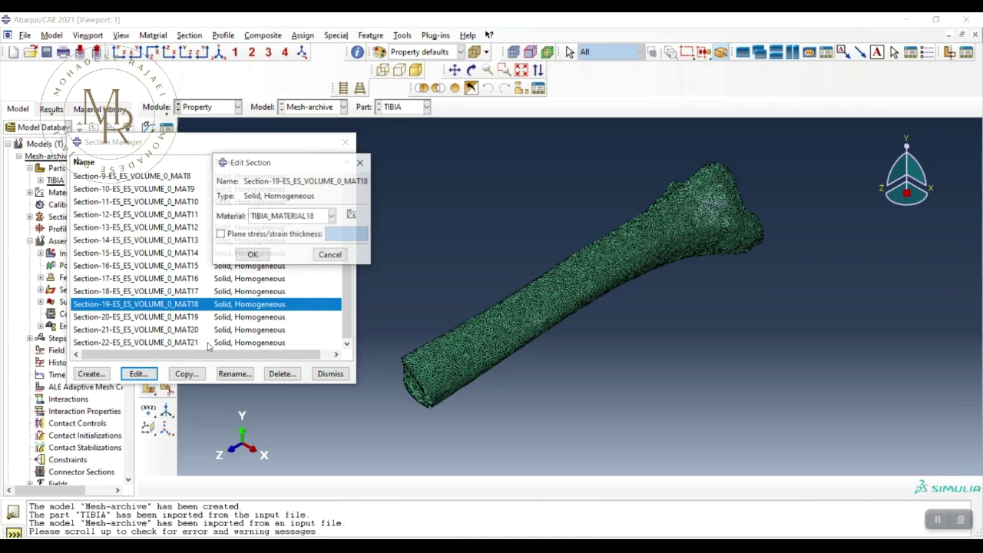
{"action": "left_click", "coordinate": [328, 255]}
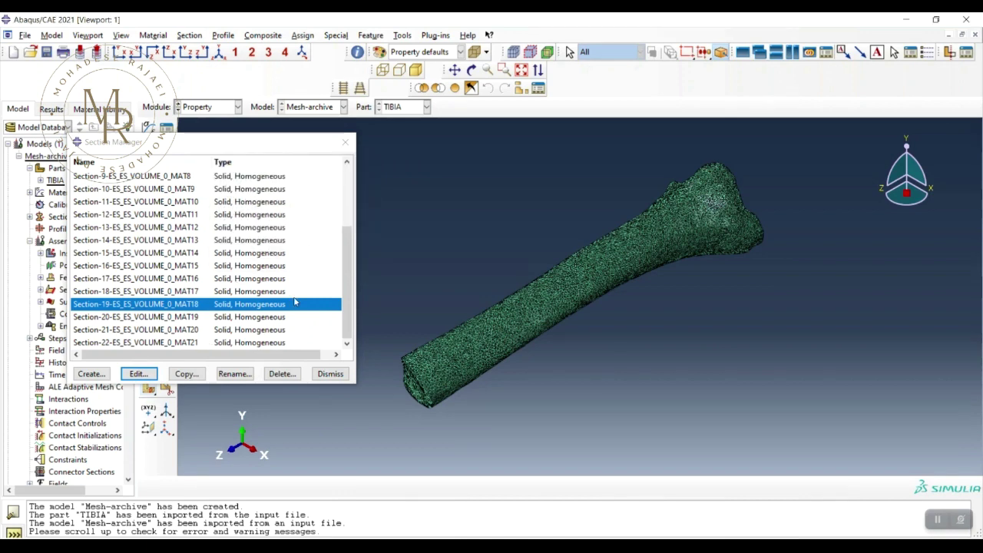
{"action": "left_click", "coordinate": [331, 374]}
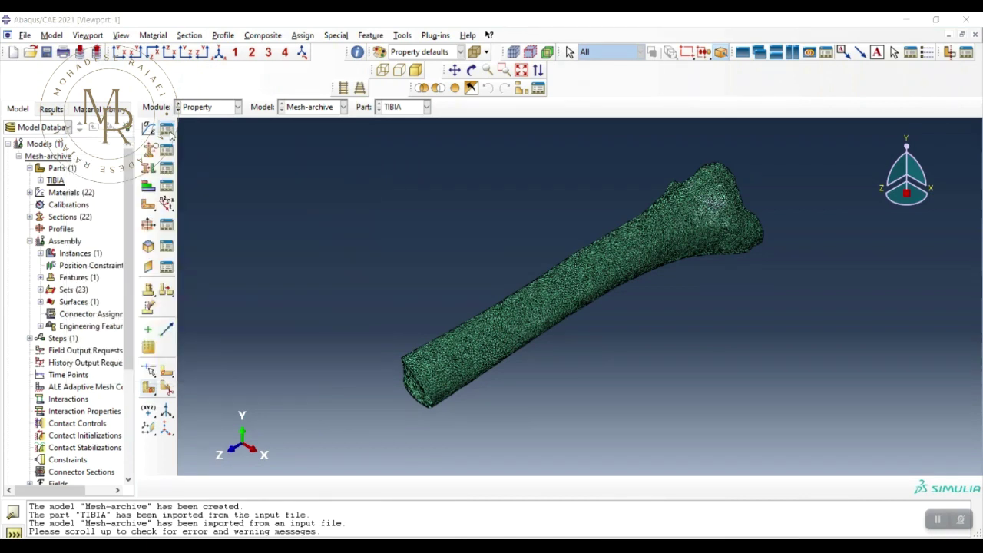
Review the density and elastic properties of TIBIA_MATERIAL13 in the material list without changing them
{"action": "left_click", "coordinate": [166, 127]}
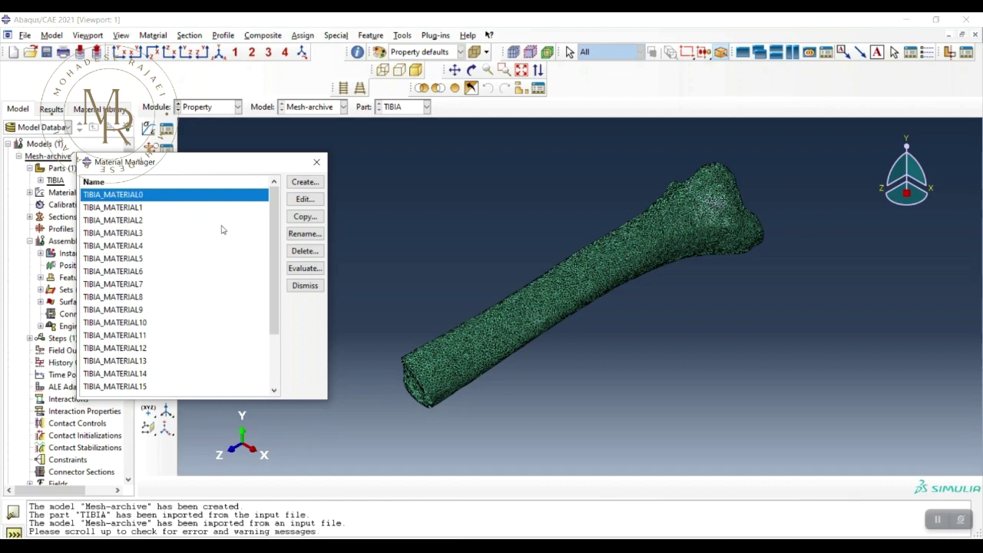
{"action": "scroll", "coordinate": [276, 223], "scroll_direction": "down", "scroll_amount": 2}
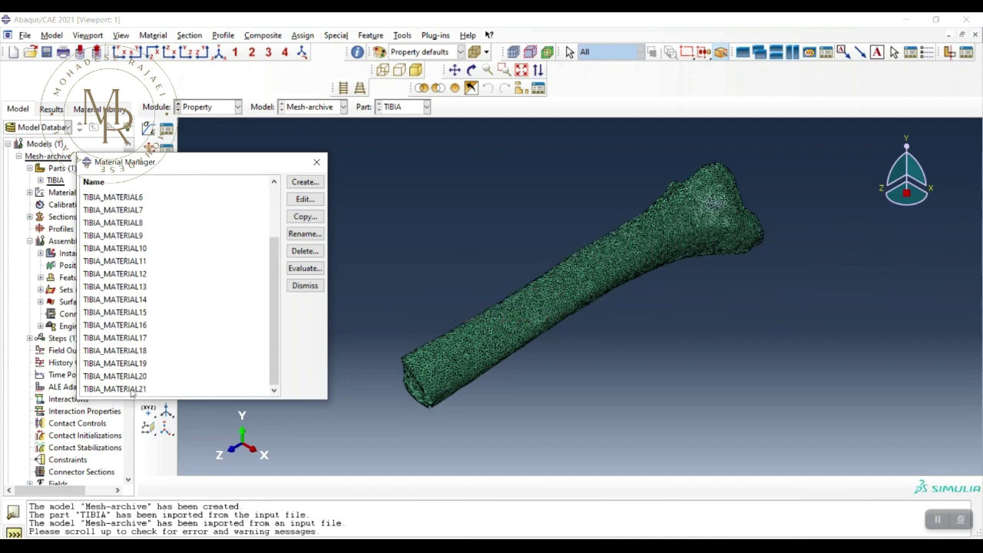
{"action": "left_click", "coordinate": [132, 287]}
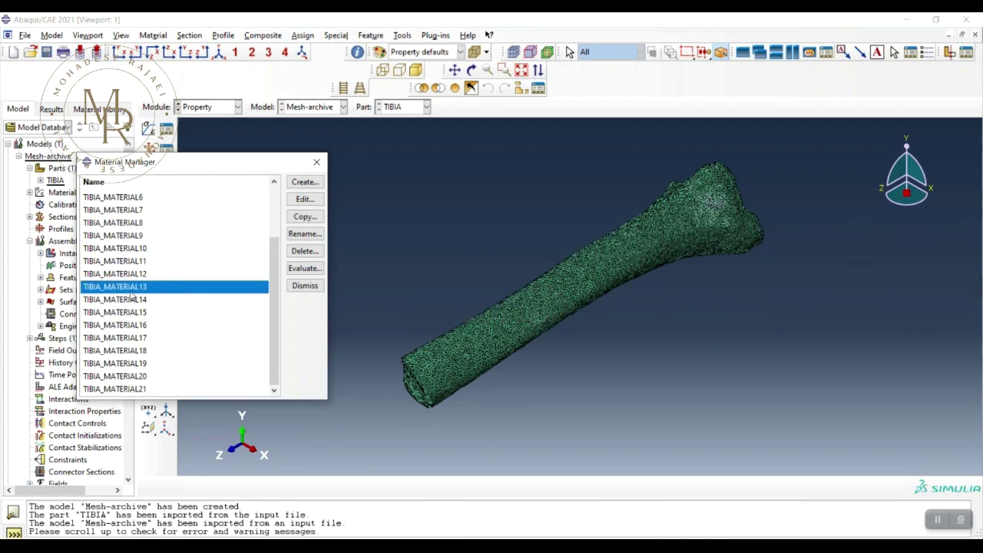
{"action": "left_click", "coordinate": [305, 200]}
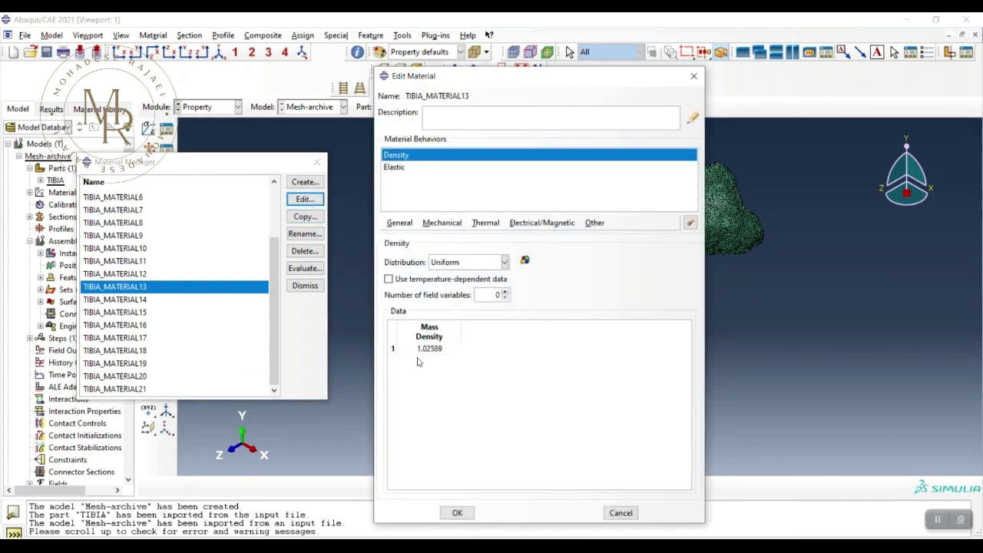
{"action": "left_click", "coordinate": [401, 168]}
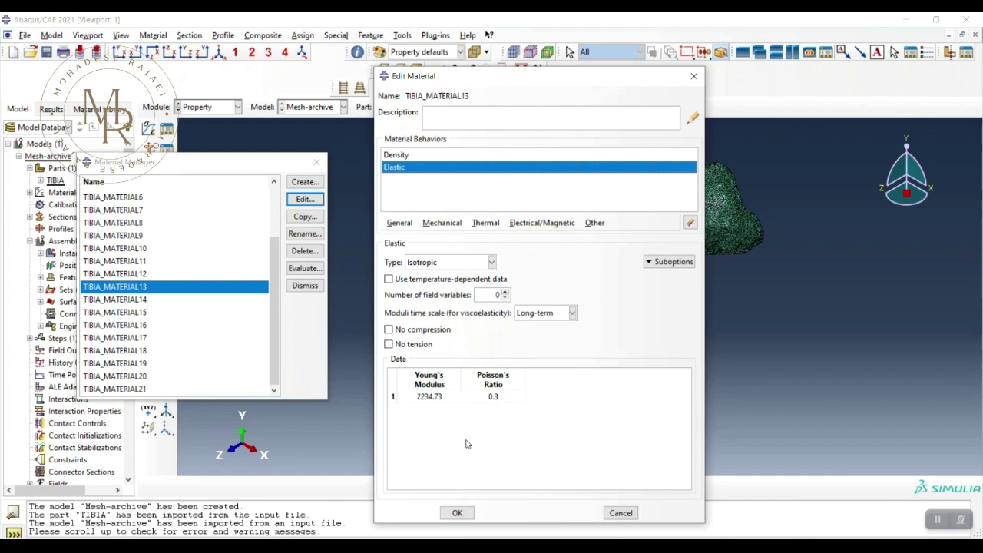
{"action": "left_click", "coordinate": [396, 156]}
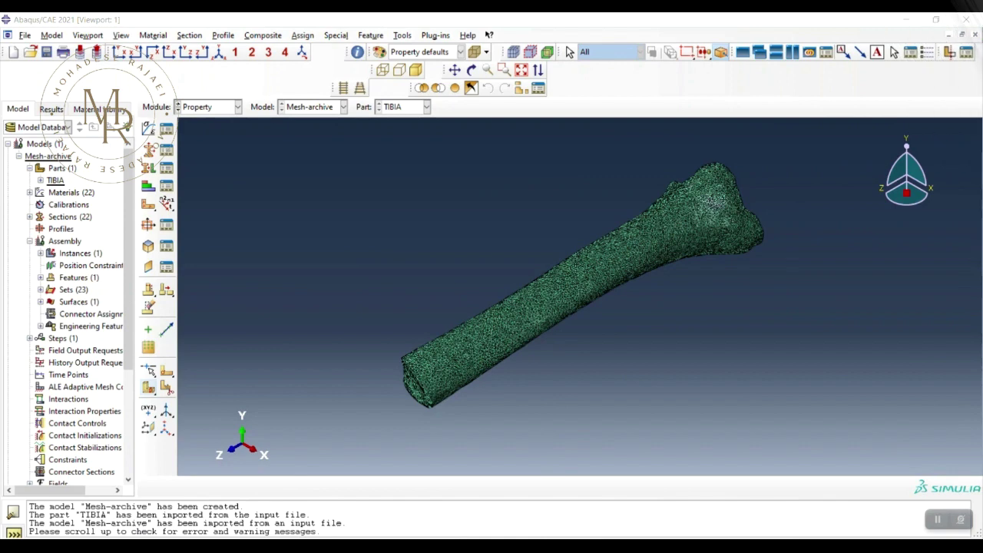
{"action": "left_click", "coordinate": [26, 35]}
{"action": "mouse_move", "coordinate": [92, 196]}
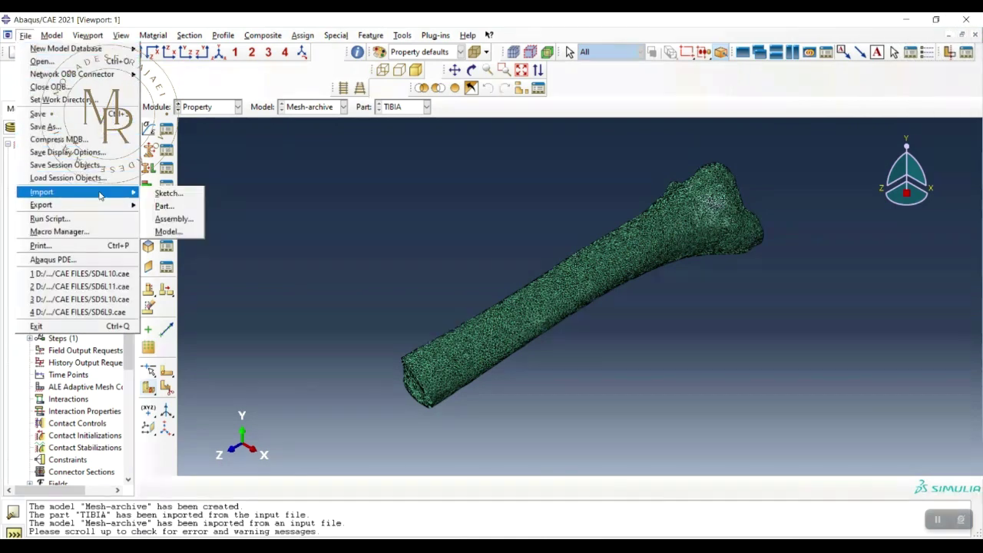
{"action": "left_click", "coordinate": [259, 228]}
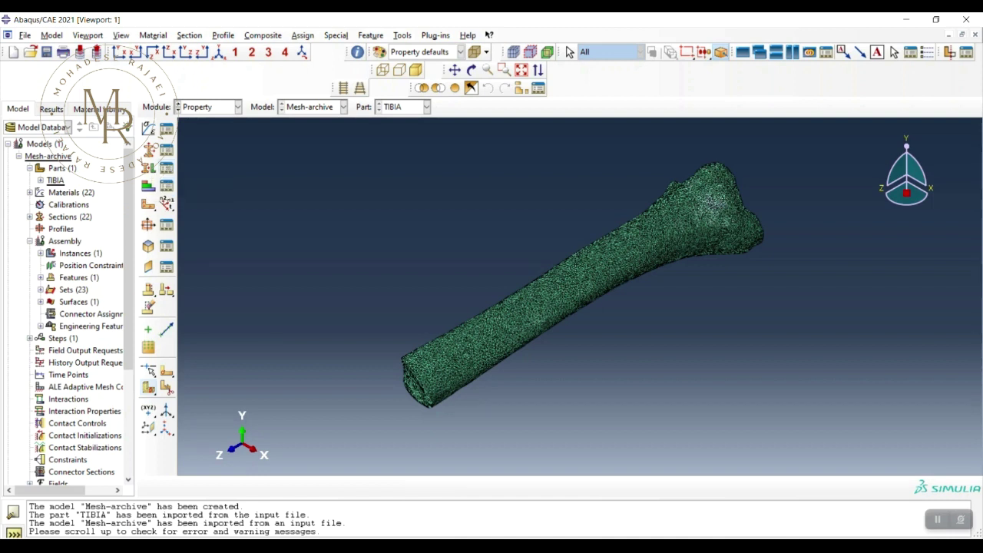
{"action": "left_click", "coordinate": [428, 108]}
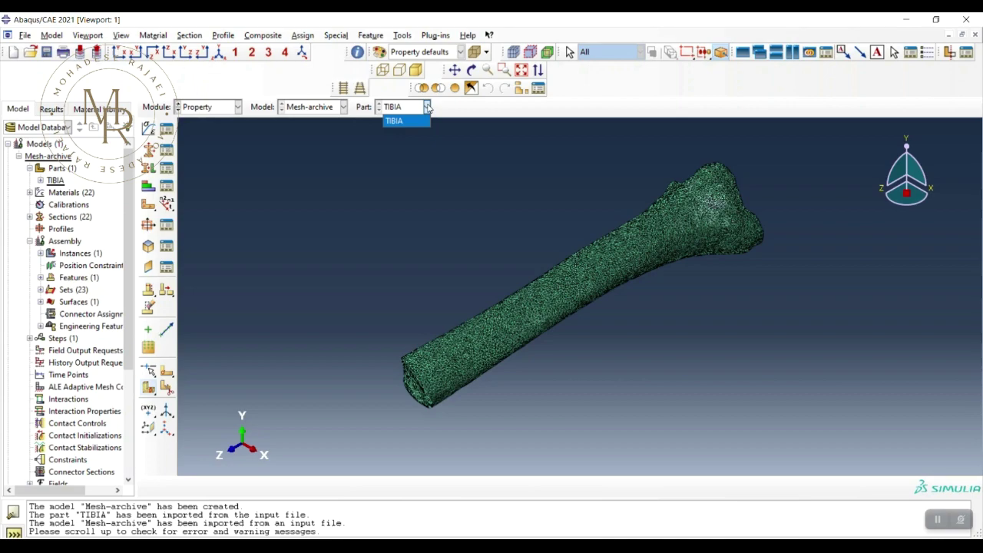
{"action": "left_click", "coordinate": [427, 107]}
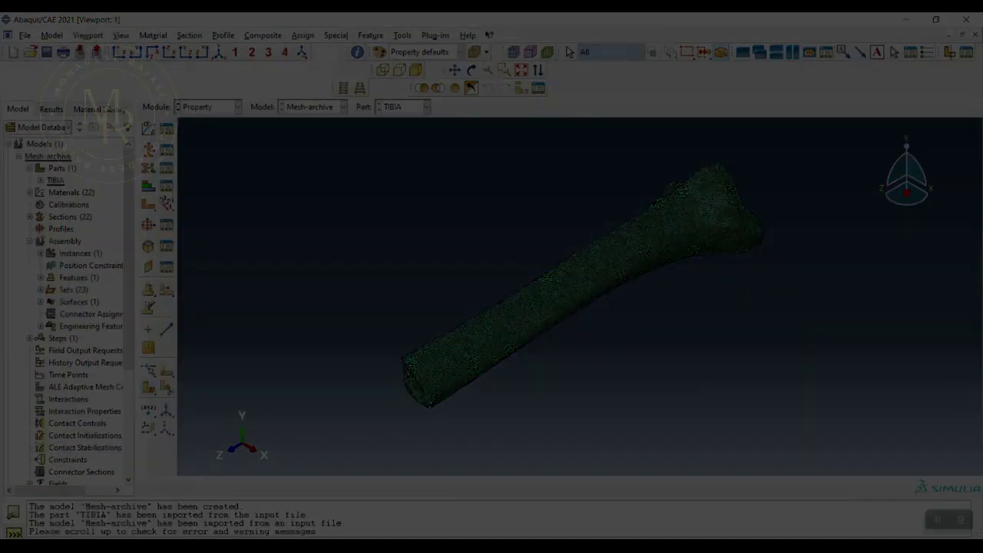